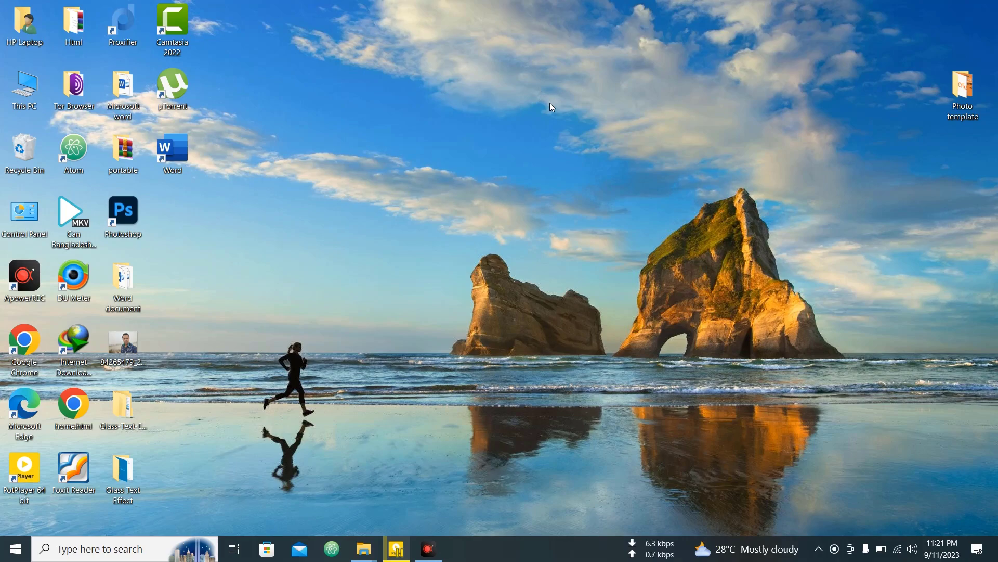
- Refresh the desktop, then start Word and create a blank document
right_click(551, 105)
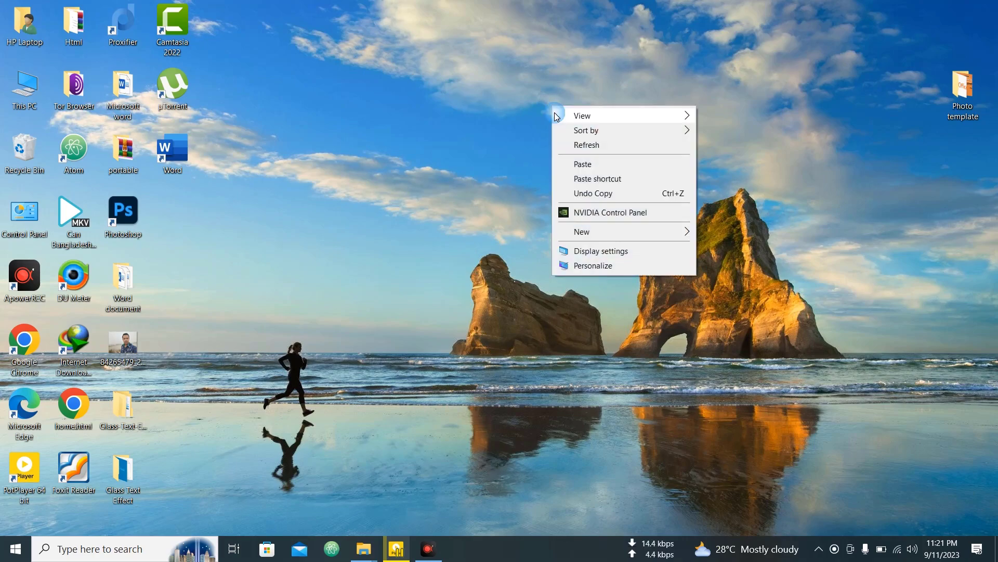
left_click(577, 143)
double_click(171, 169)
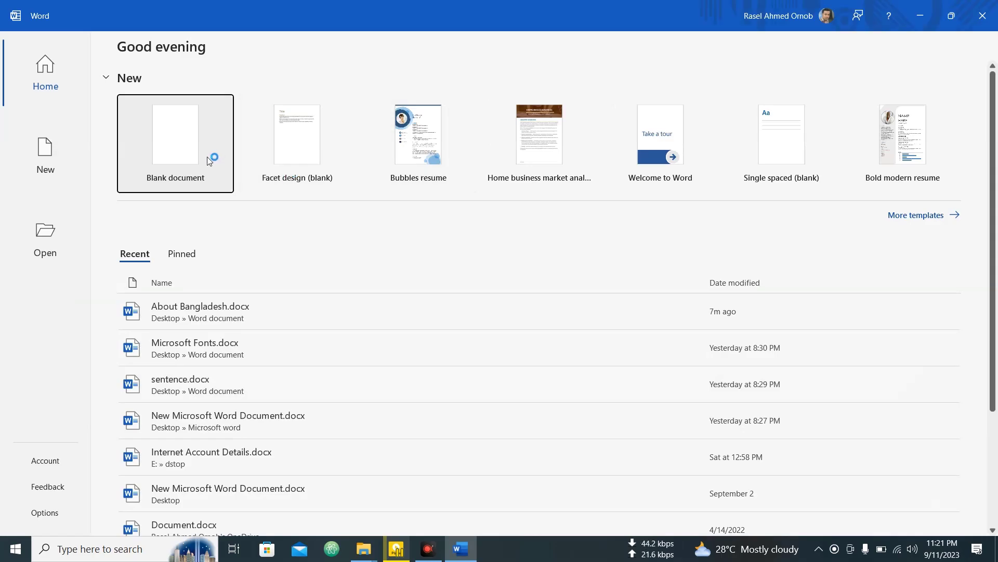
left_click(186, 153)
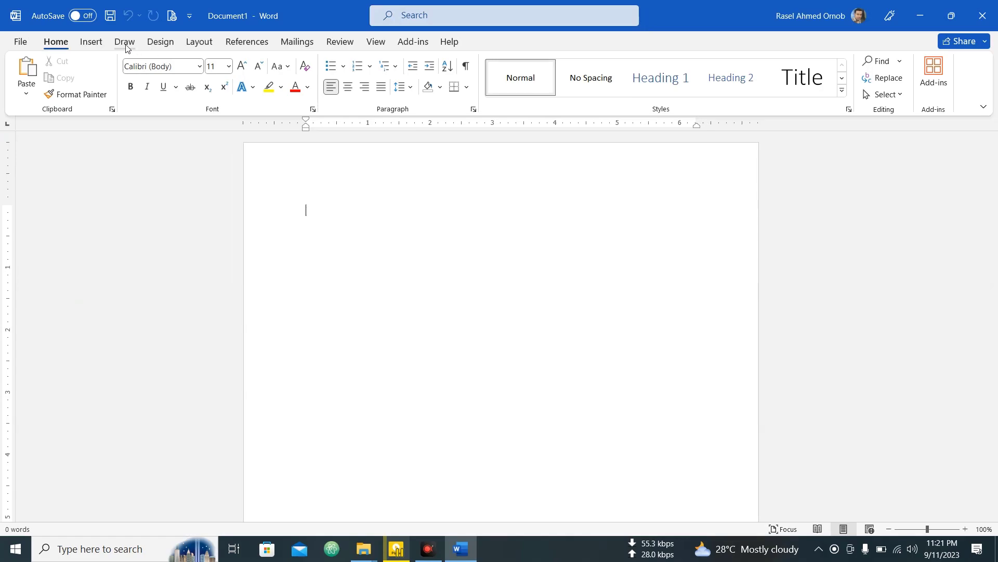
left_click(161, 42)
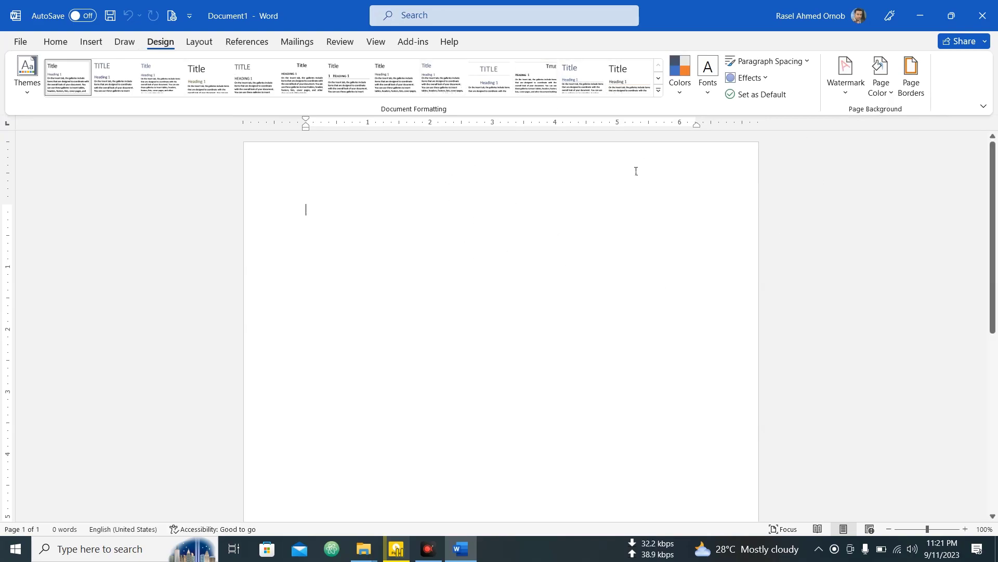
left_click(55, 42)
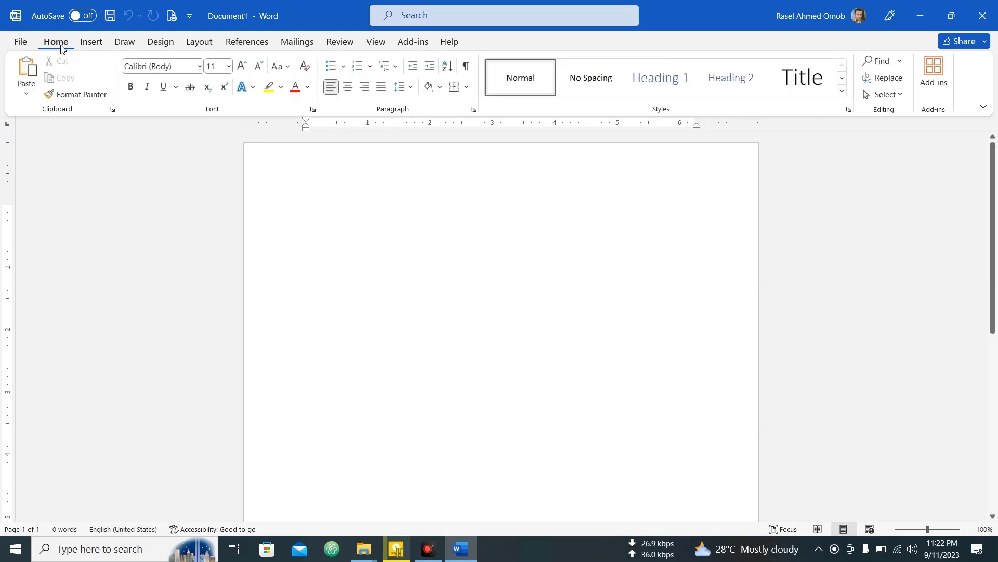
- Create a new document from the Facet design (blank) template
left_click(19, 42)
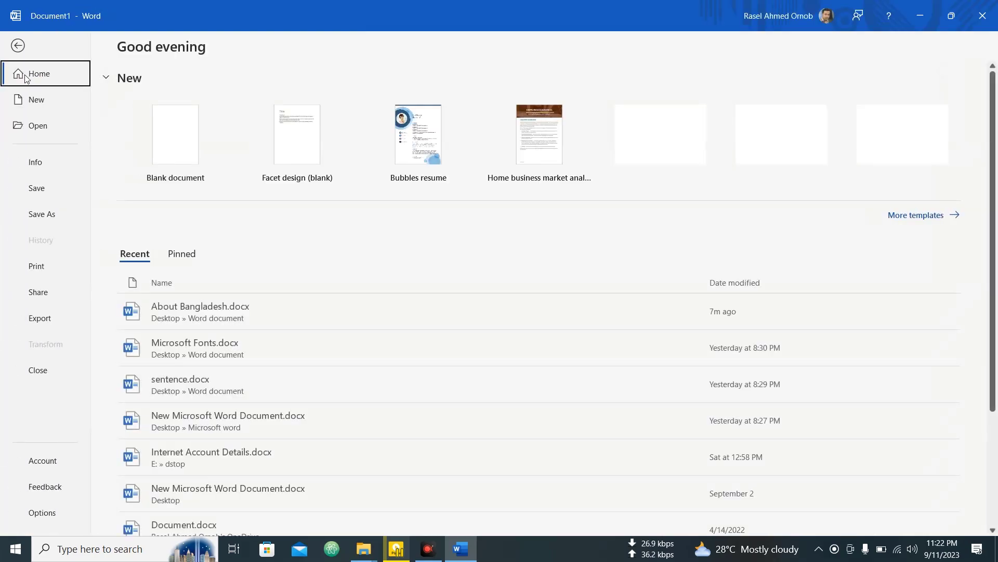
left_click(38, 99)
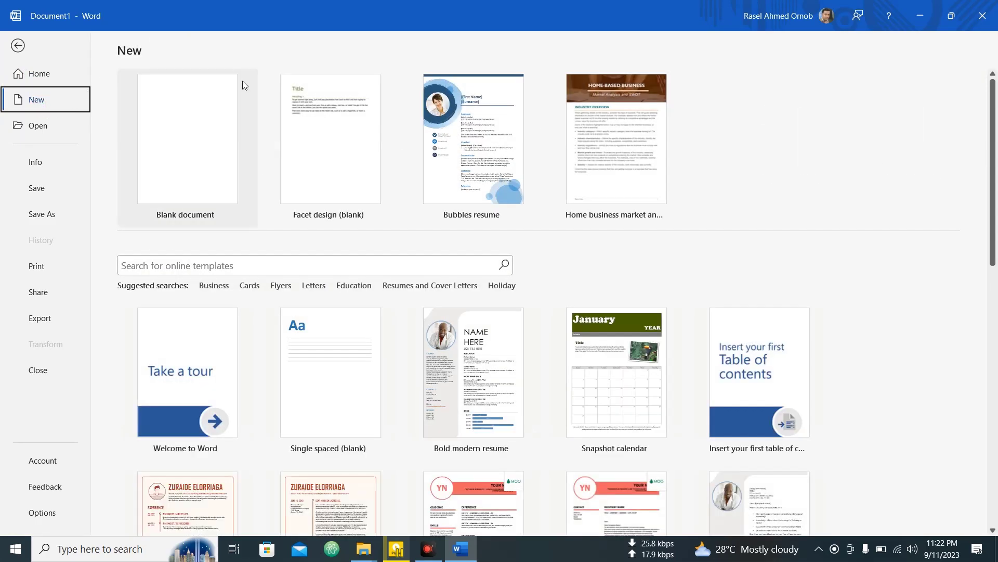
left_click(330, 137)
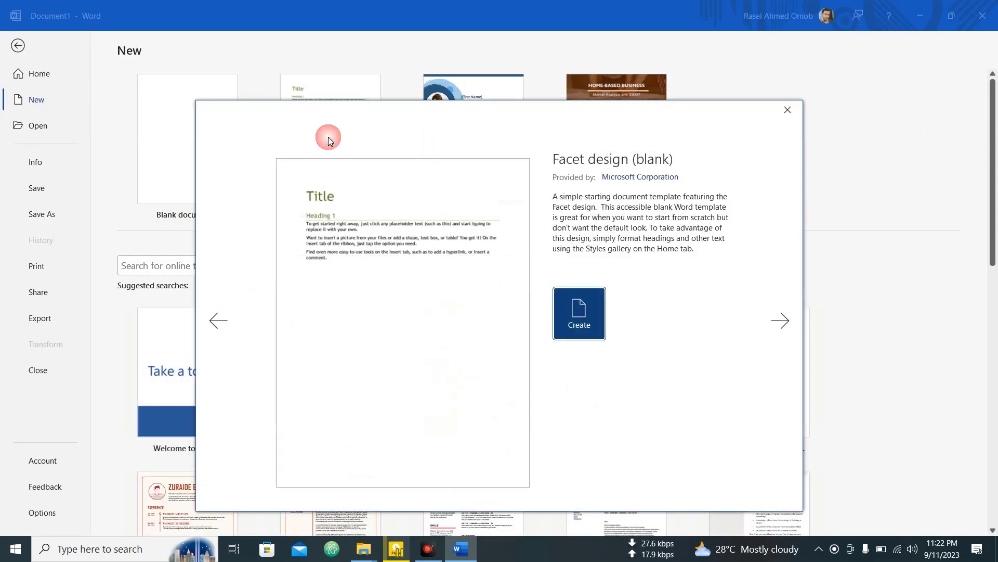
left_click(585, 323)
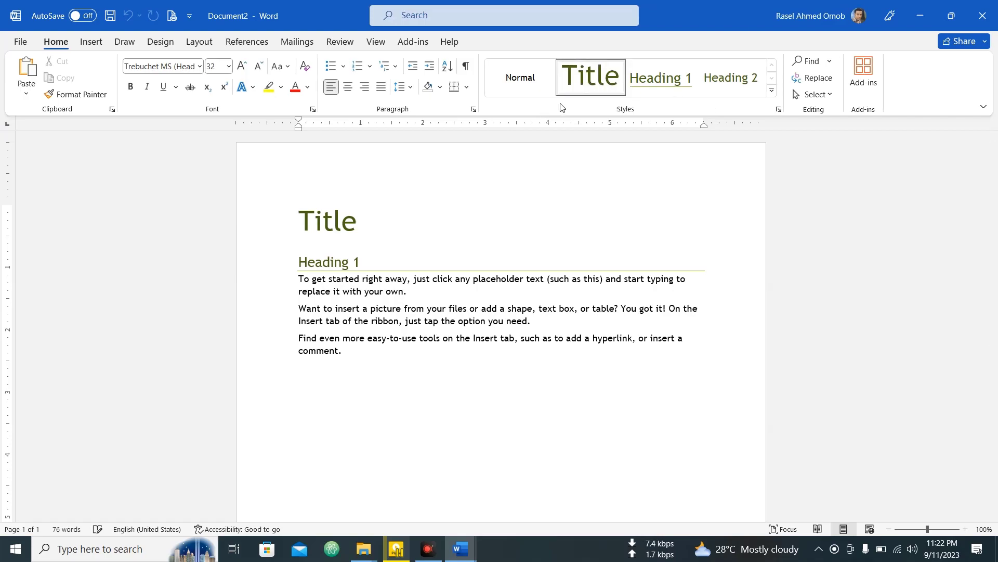
- Apply the Heading 1 style to the title line and try the Title style on the heading line below it
left_click(772, 92)
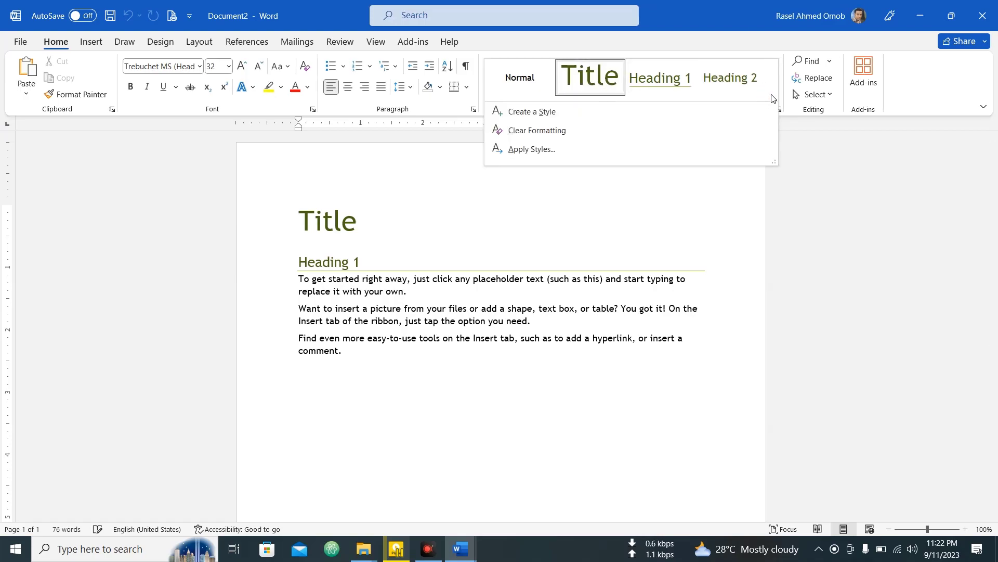
left_click(707, 153)
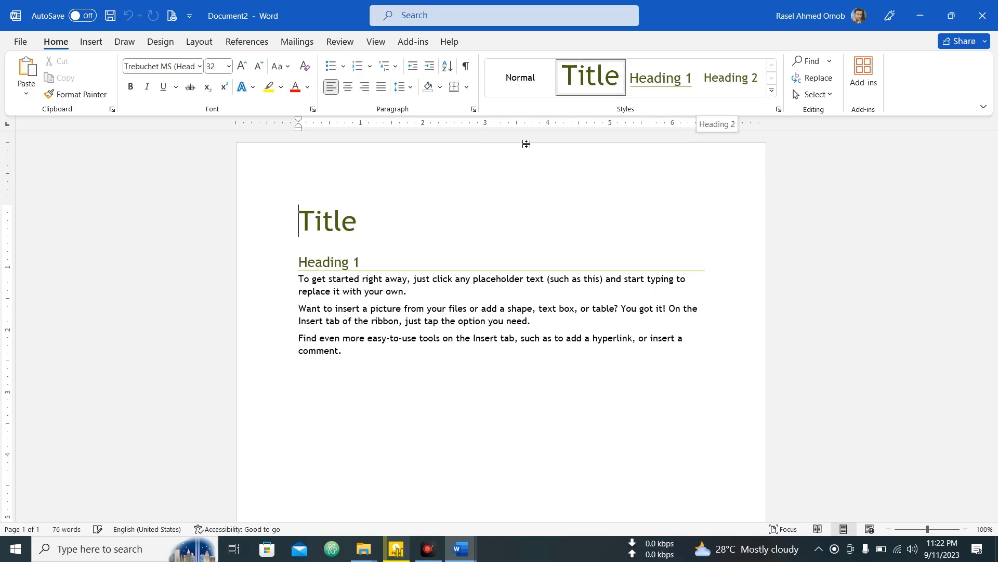
left_click(659, 79)
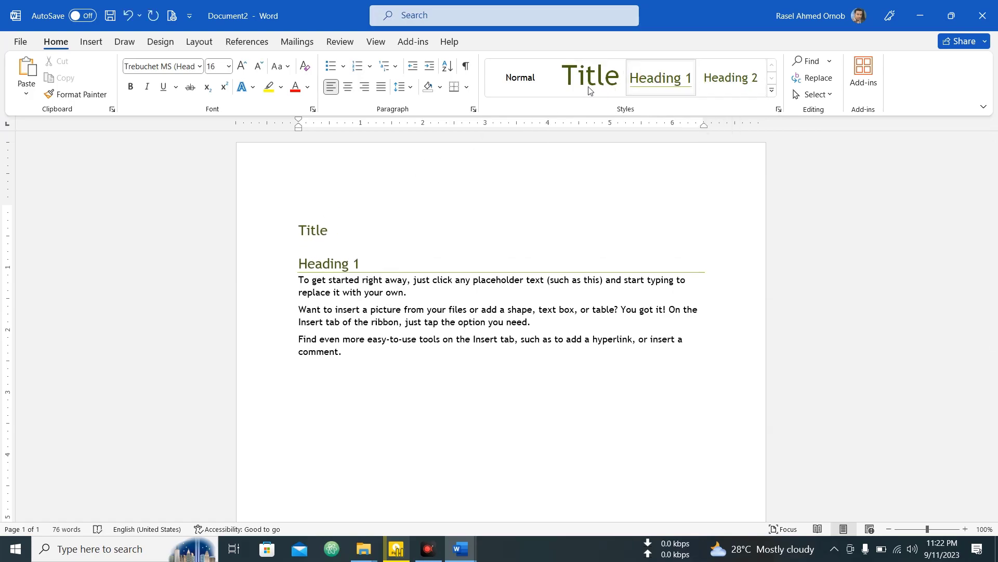
triple_click(380, 261)
left_click(562, 91)
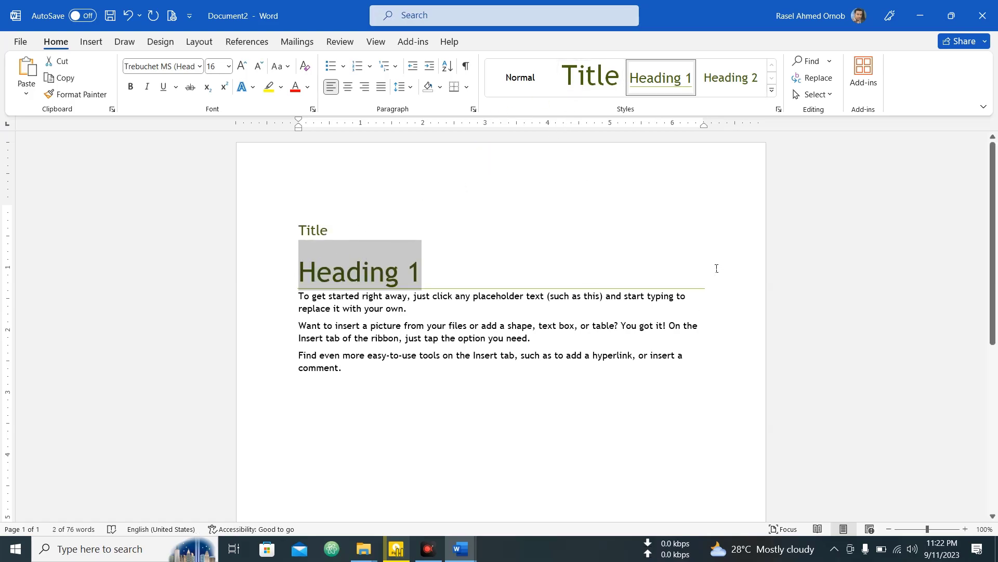
left_click(839, 435)
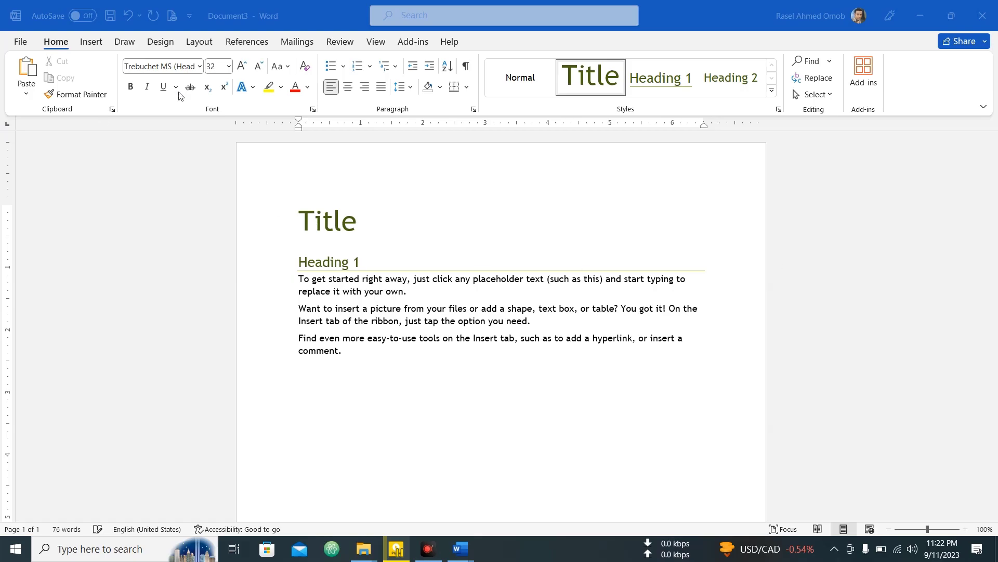
- Try several style sets on the document, ending with the one that centers the title between two horizontal lines
left_click(157, 42)
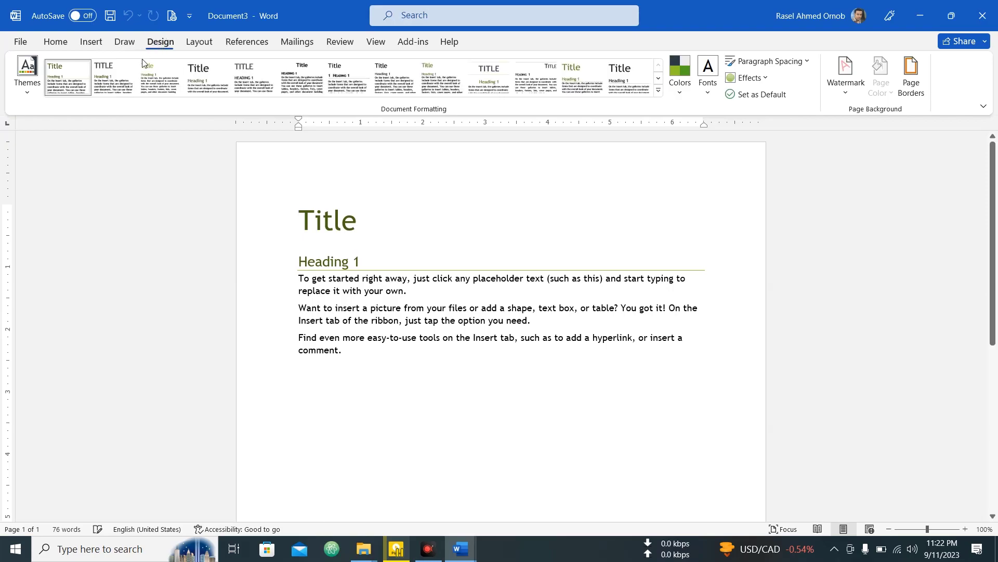
left_click(255, 77)
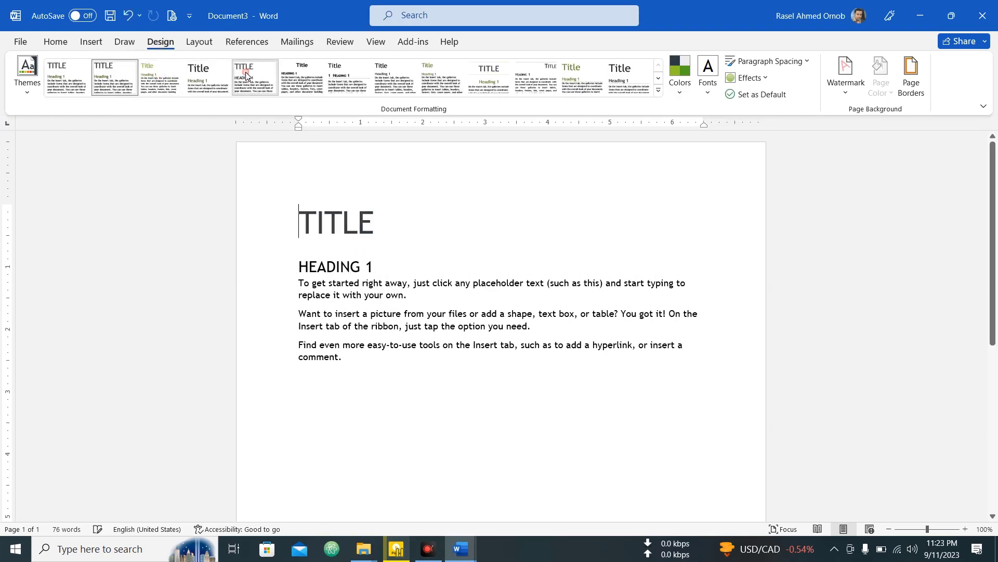
left_click(306, 80)
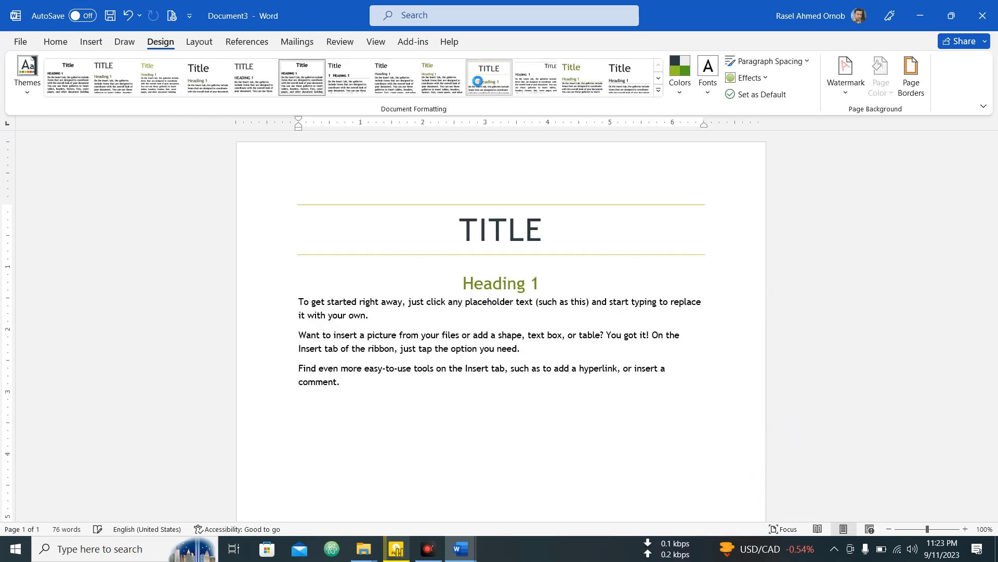
left_click(478, 81)
- Check the font size of the "Heading 1" line
left_click(56, 41)
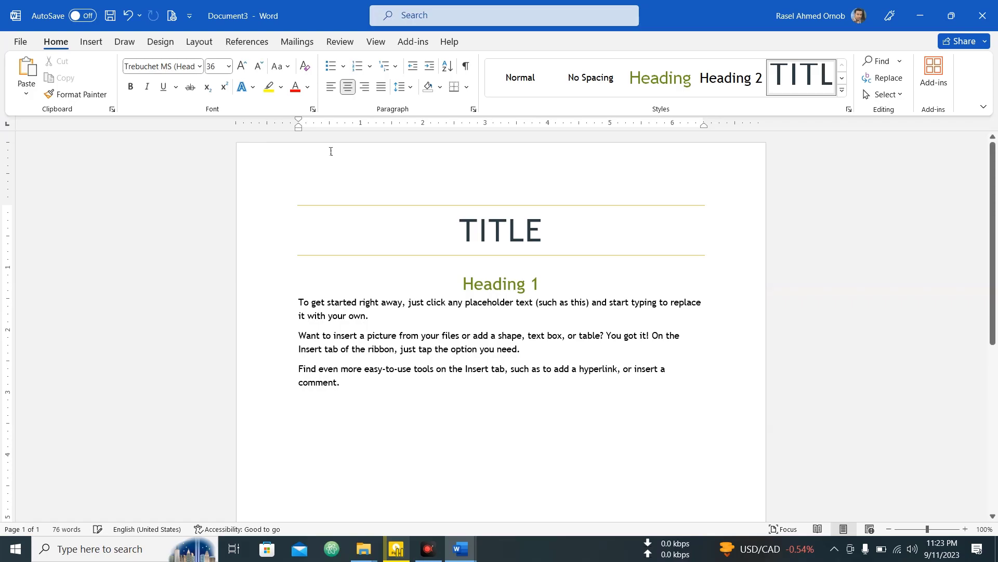
triple_click(483, 291)
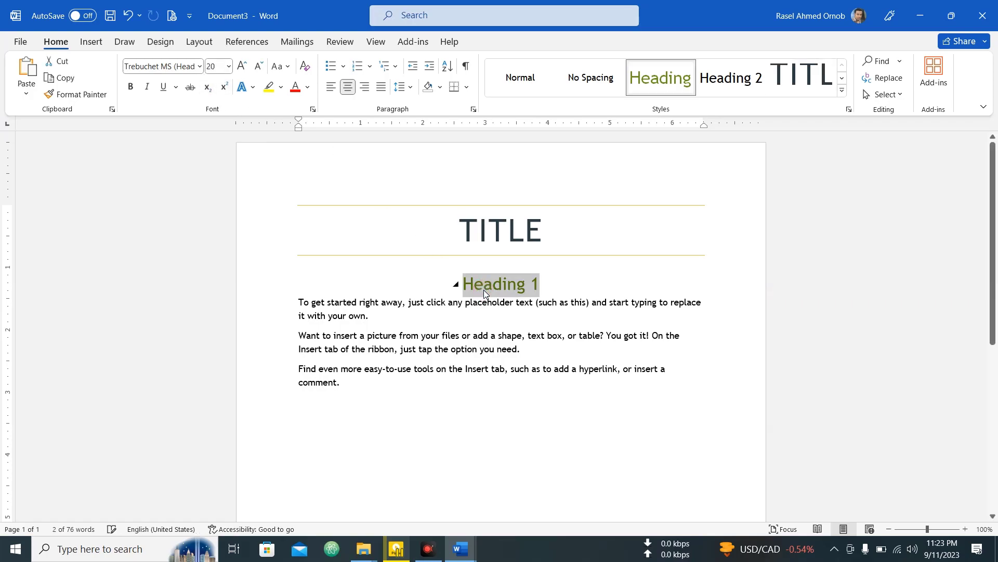
left_click(217, 68)
- Apply the style set with a large black left-aligned title and an underlined heading, and check the title's font size
left_click(160, 41)
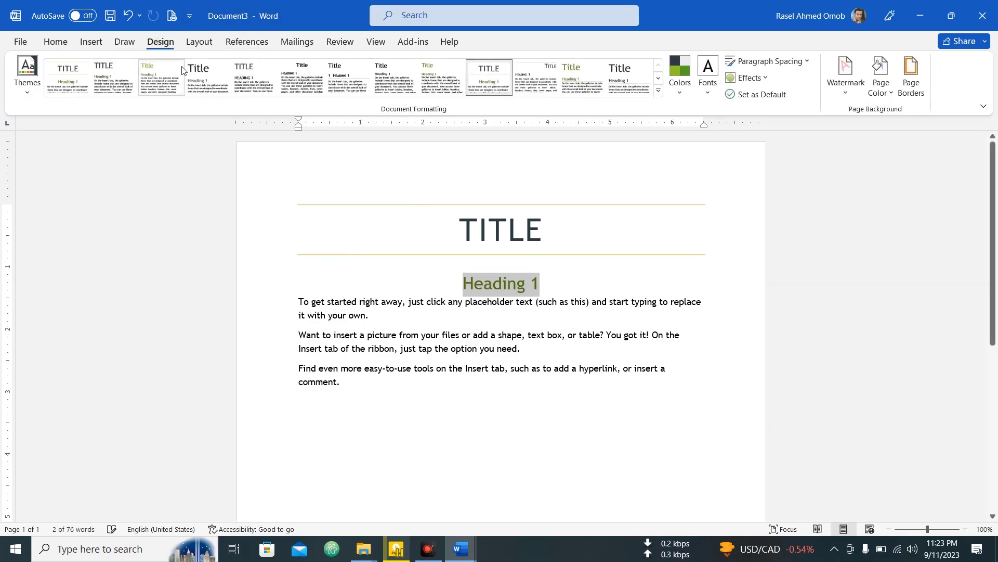
left_click(619, 91)
left_click(492, 335)
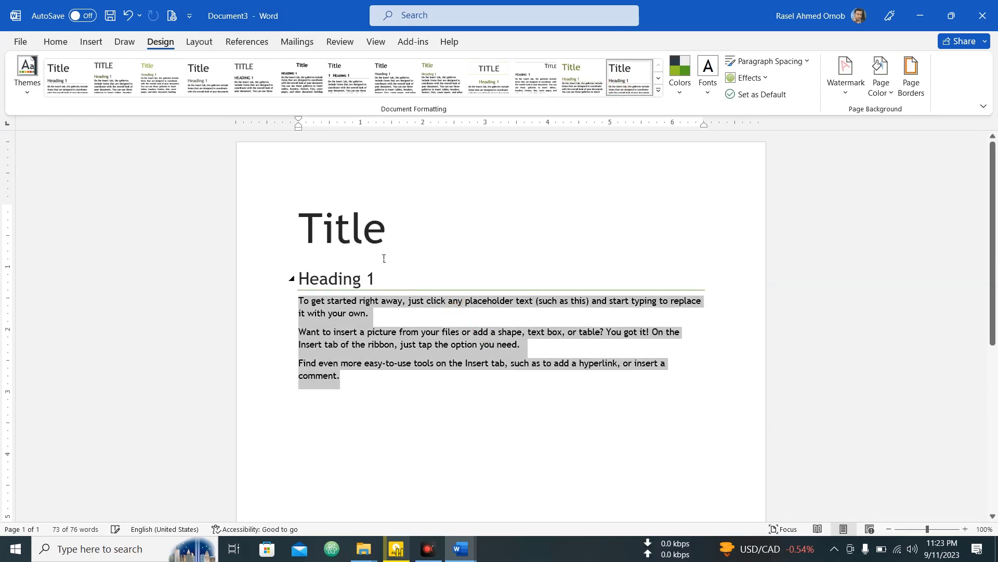
left_click(350, 233)
left_click(56, 42)
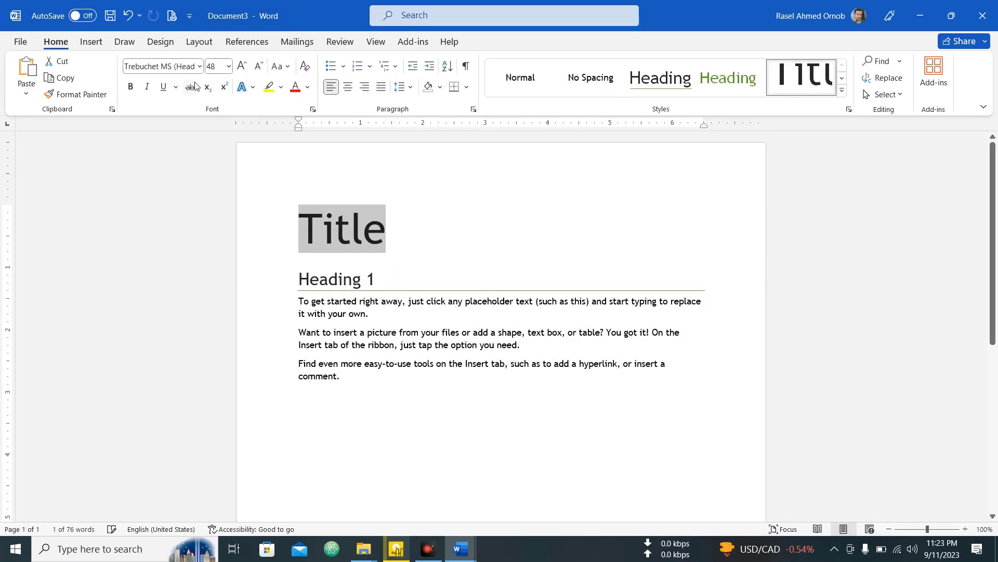
- Apply the compact style set with a green title and heading, and set the theme colors to Blue II
left_click(159, 42)
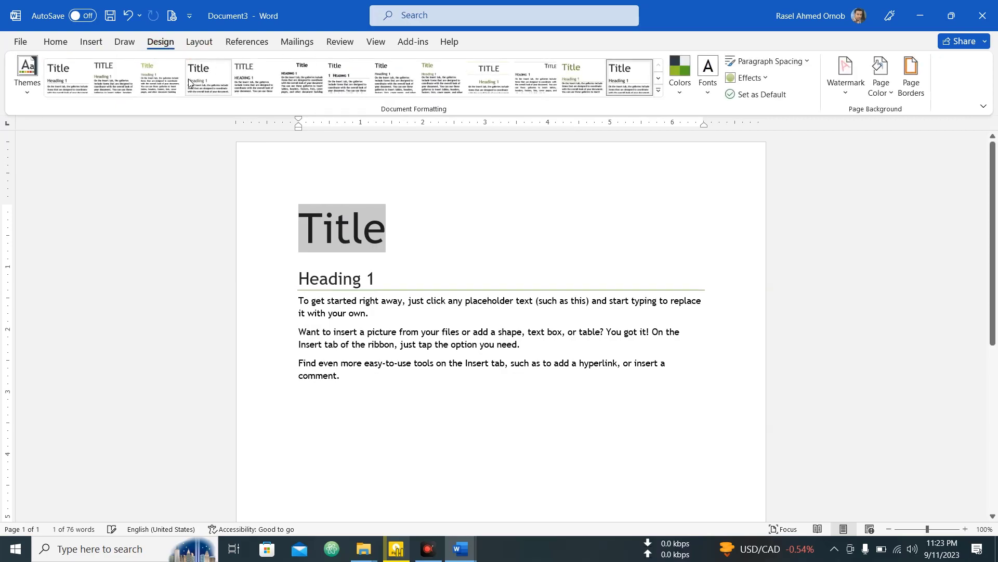
left_click(163, 84)
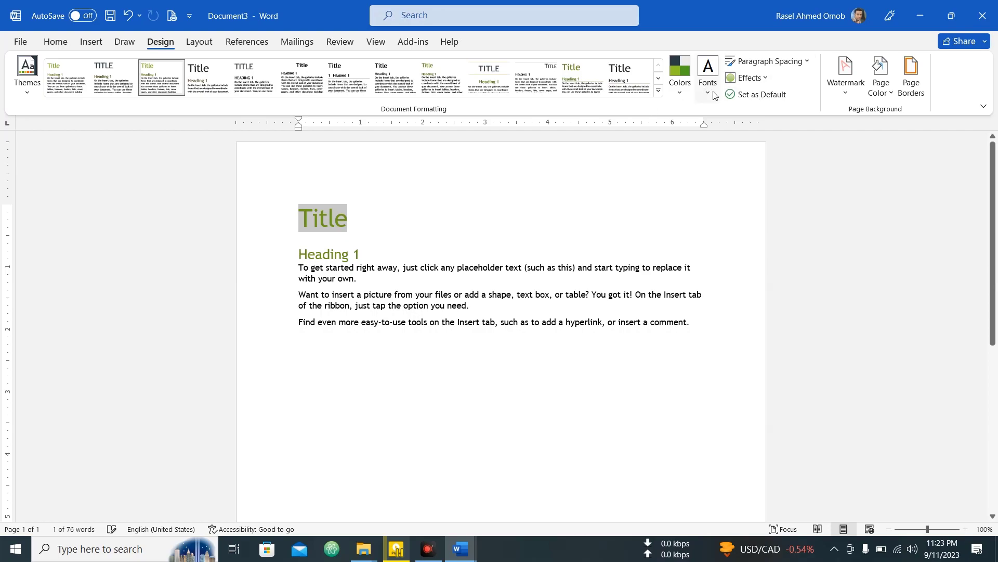
left_click(688, 99)
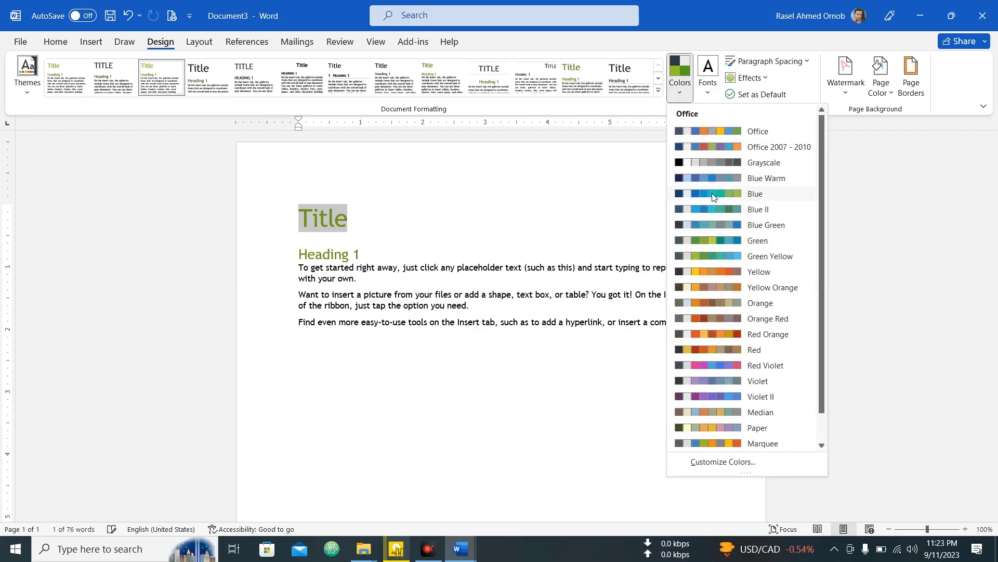
left_click(710, 209)
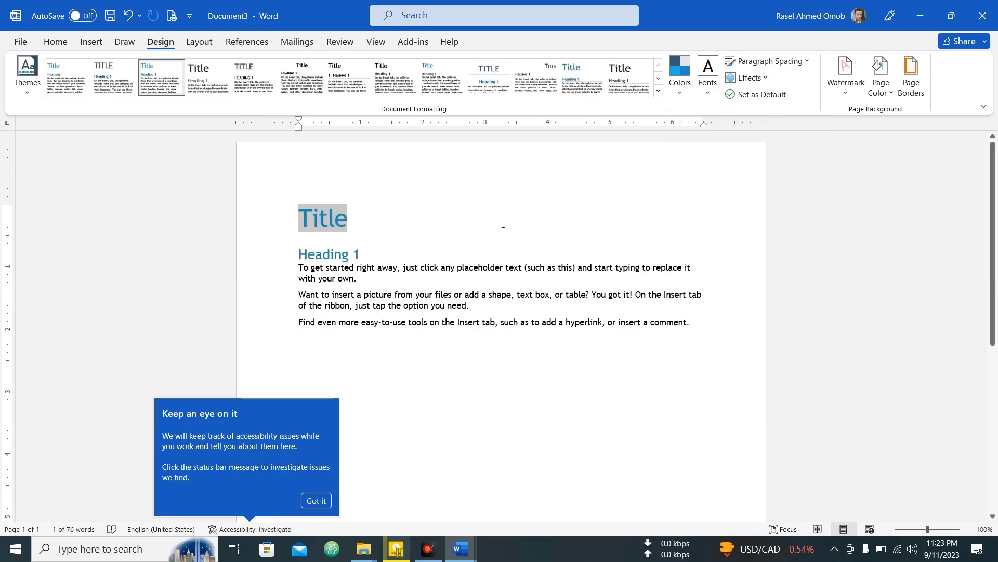
left_click(433, 343)
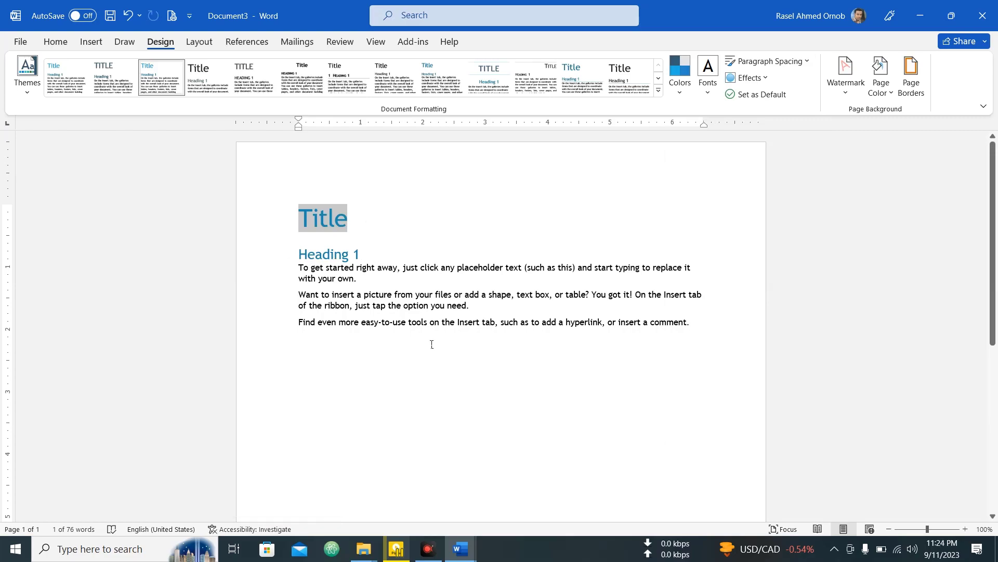
- Set the theme colors to Red and apply the black style set with an all-capitals title and heading
left_click(685, 92)
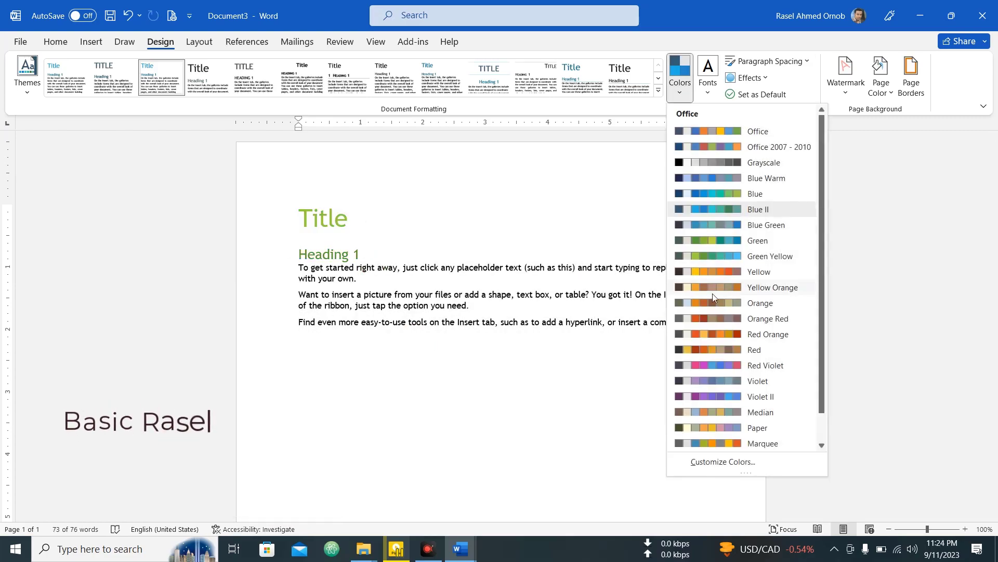
left_click(732, 351)
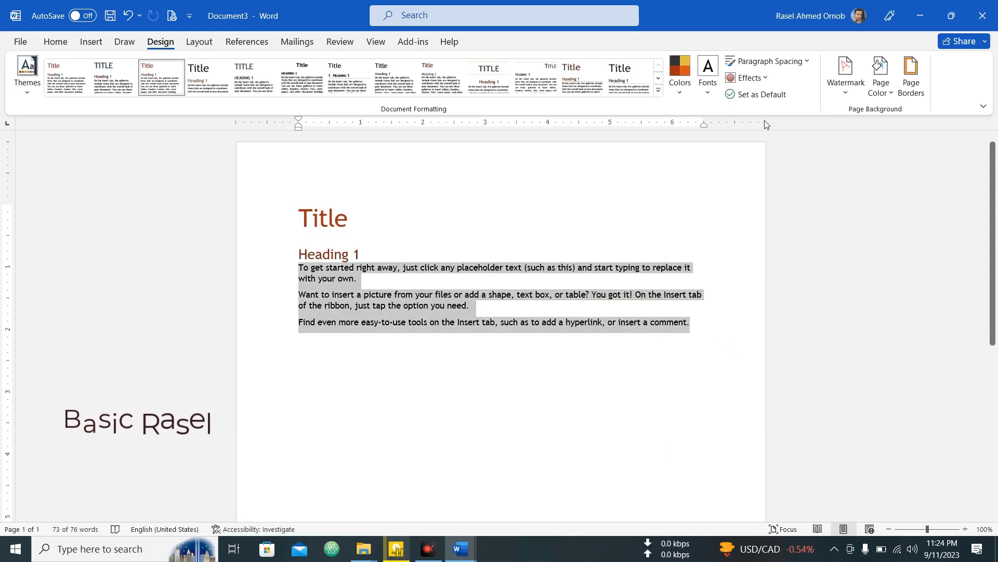
left_click(242, 79)
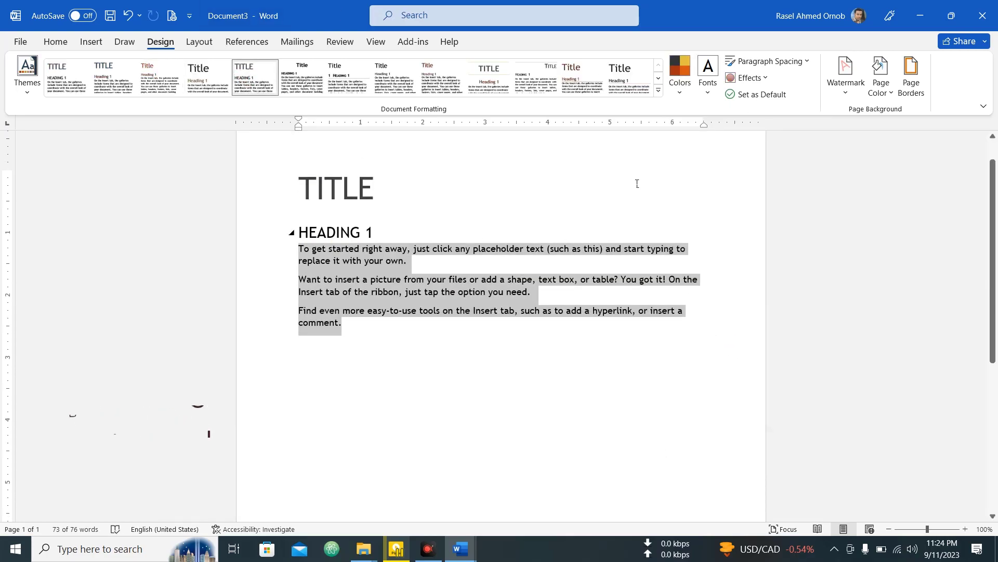
- Select the title line and browse the built-in theme font sets, previewing how they look on the document
double_click(501, 151)
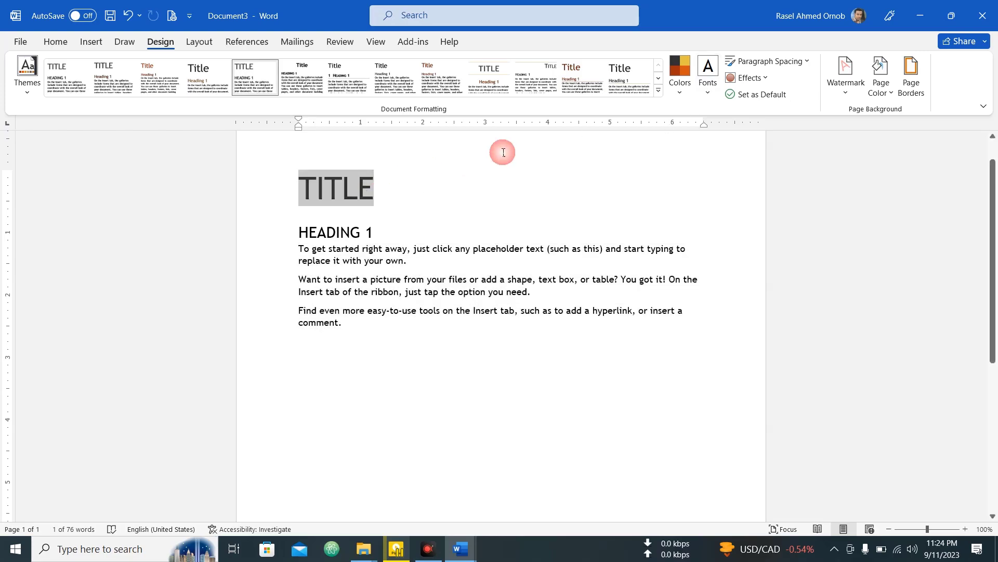
left_click(706, 86)
scroll(763, 263, "down", 5)
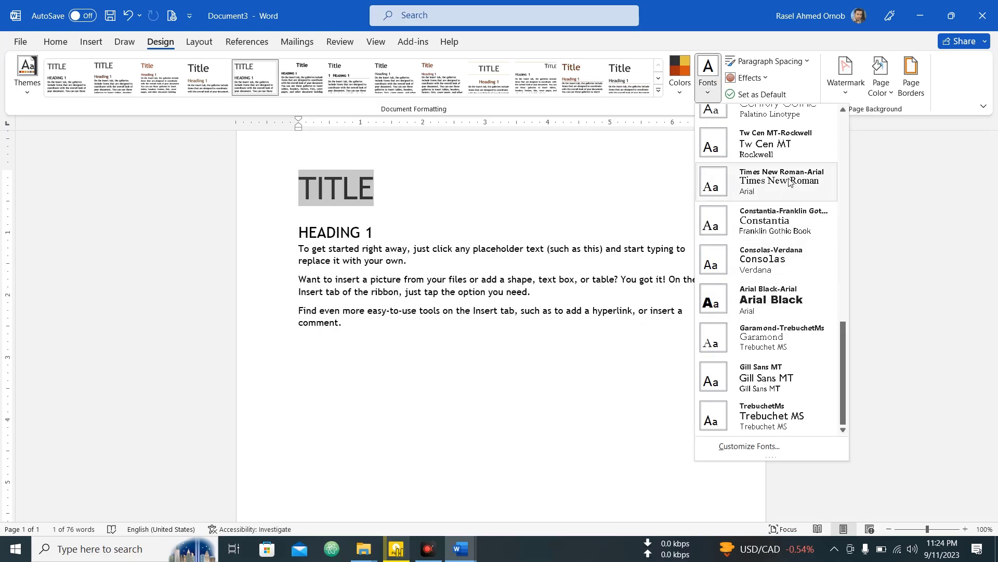
scroll(801, 328, "up", 5)
scroll(782, 286, "down", 5)
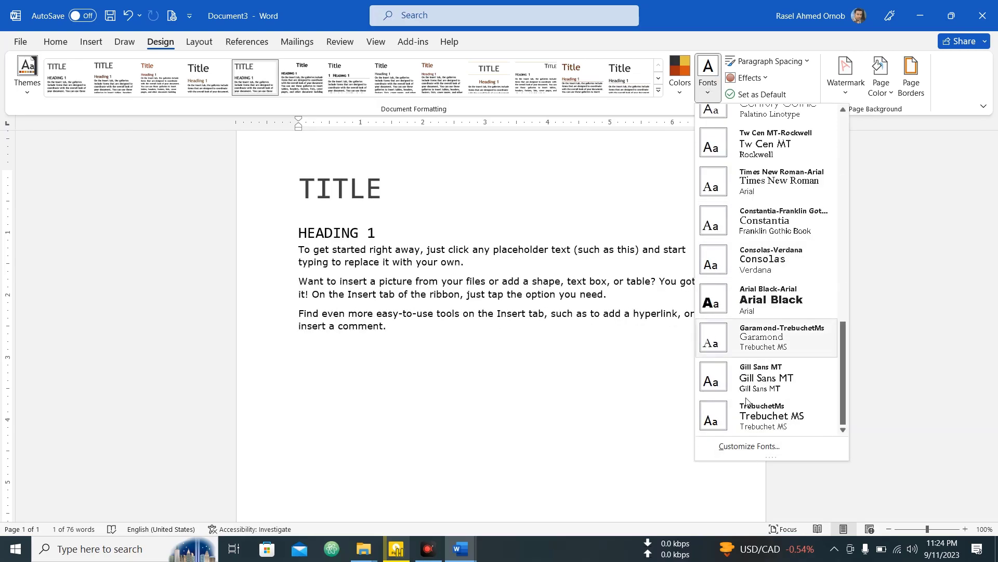
- Examine the heading font choices for a new custom theme font set, and leave without saving it
left_click(735, 446)
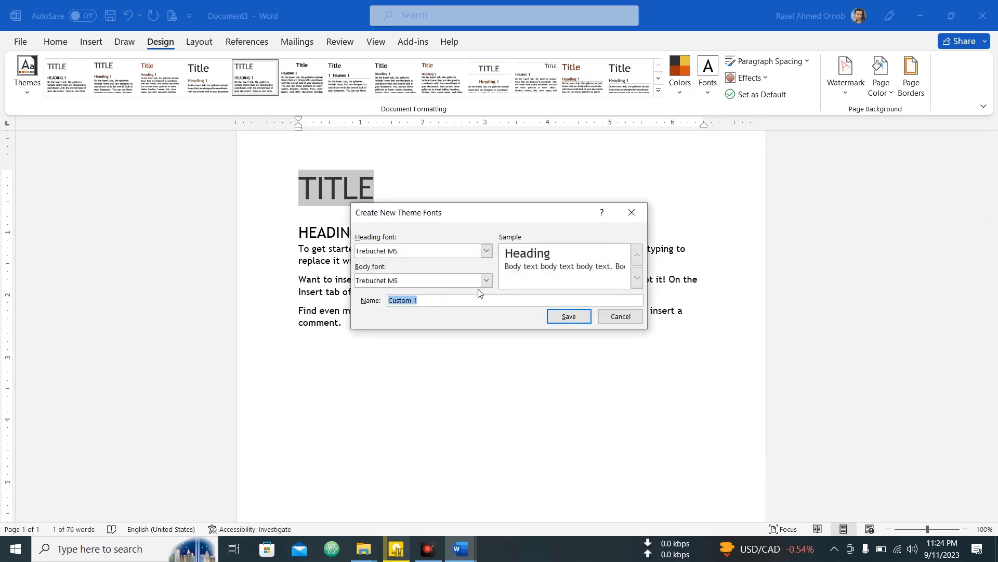
left_click(486, 251)
scroll(454, 297, "down", 5)
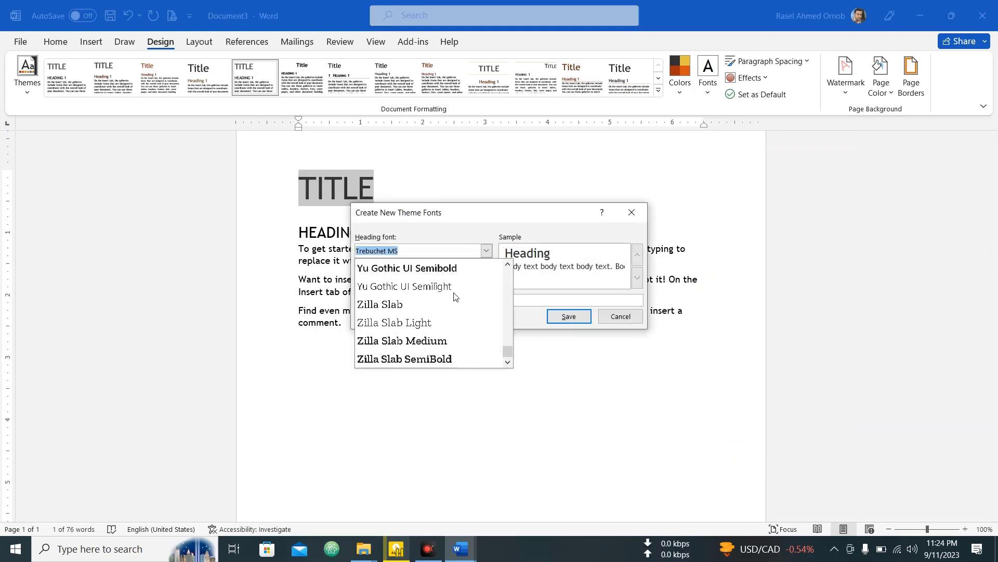
scroll(455, 299, "up", 15)
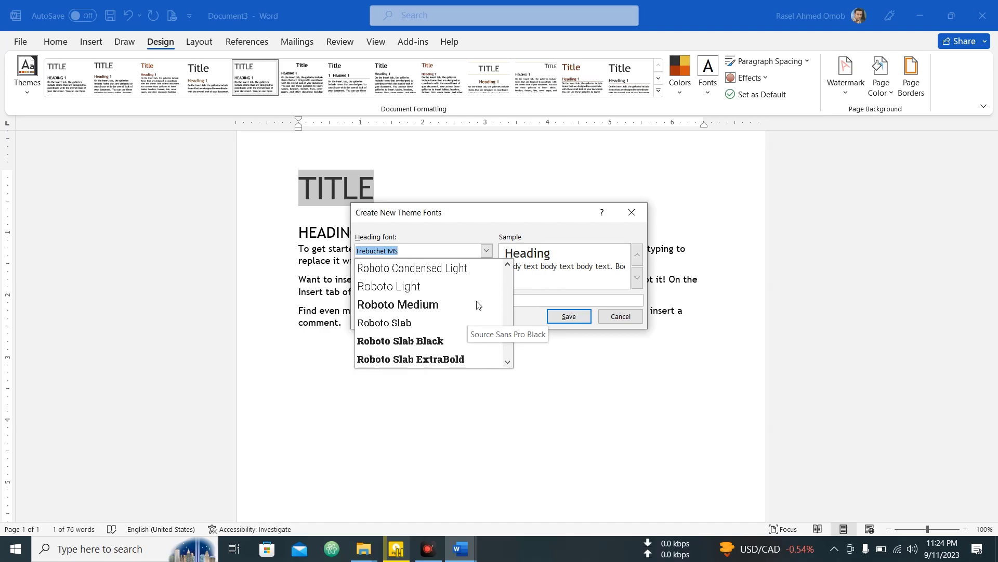
scroll(478, 305, "up", 10)
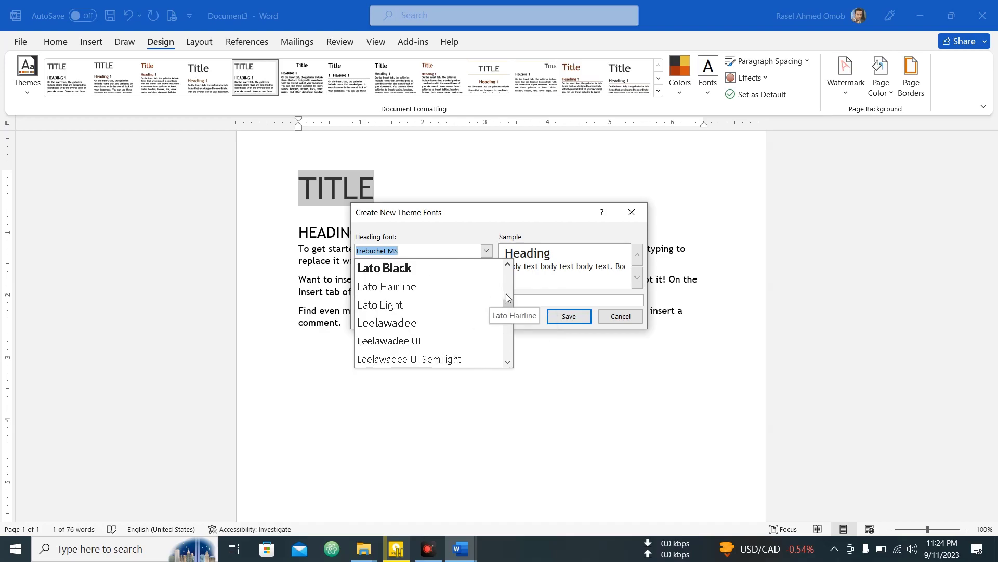
left_click(629, 315)
left_click(629, 315)
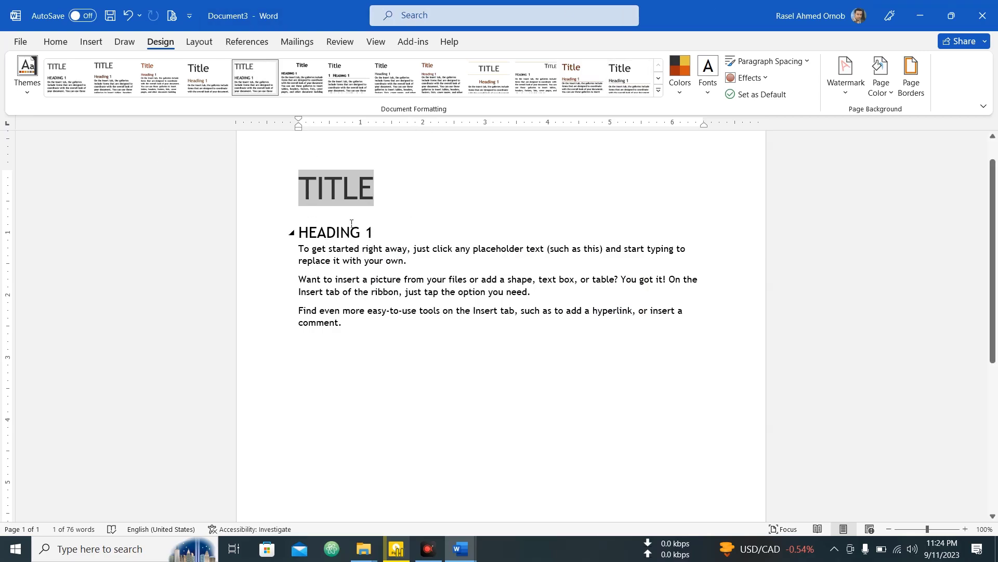
- Close Document3 without saving it, along with the remaining Word window
left_click(982, 16)
left_click(551, 343)
left_click(982, 15)
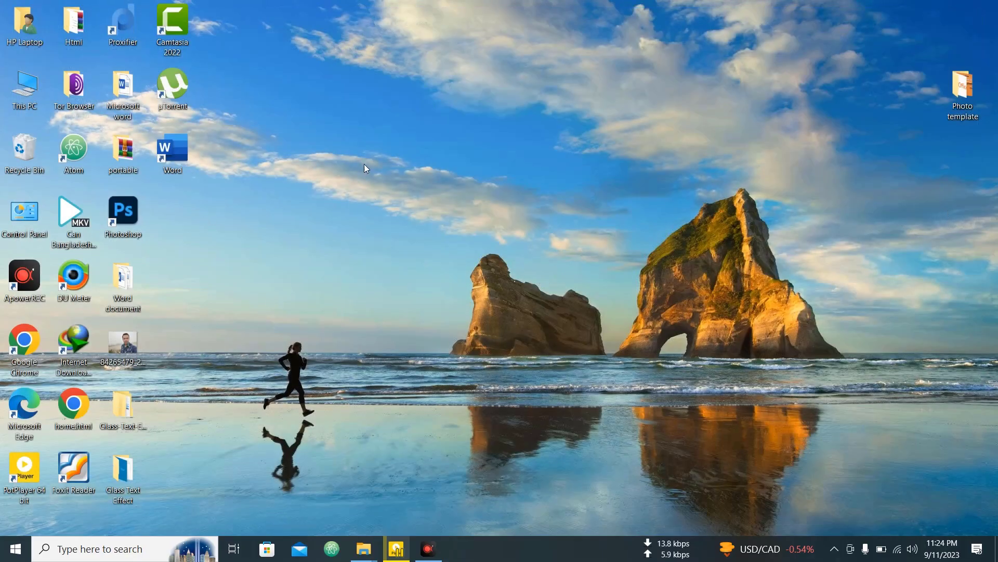
- Open About Bangladesh.docx from the Word document folder on the desktop
double_click(133, 87)
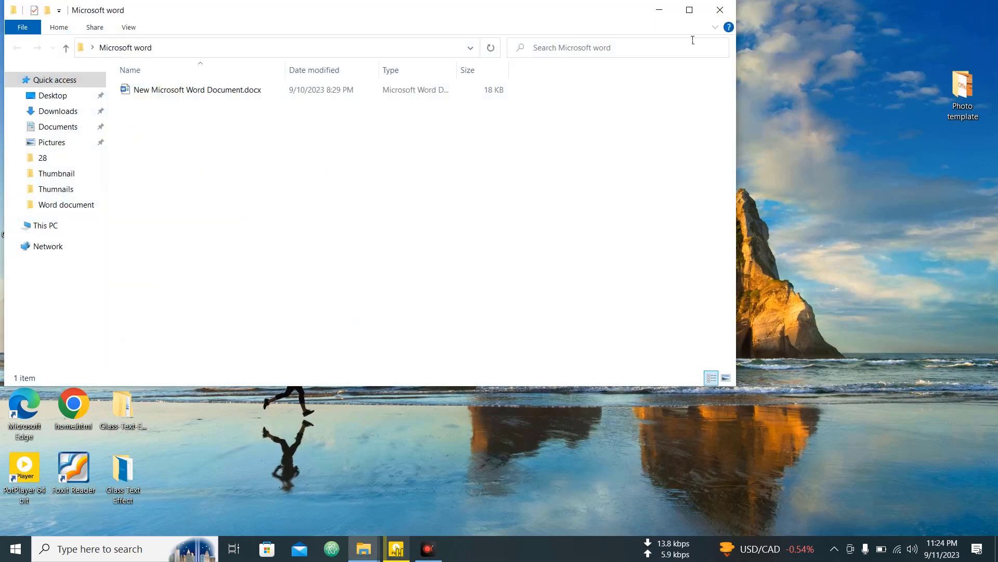
left_click(720, 10)
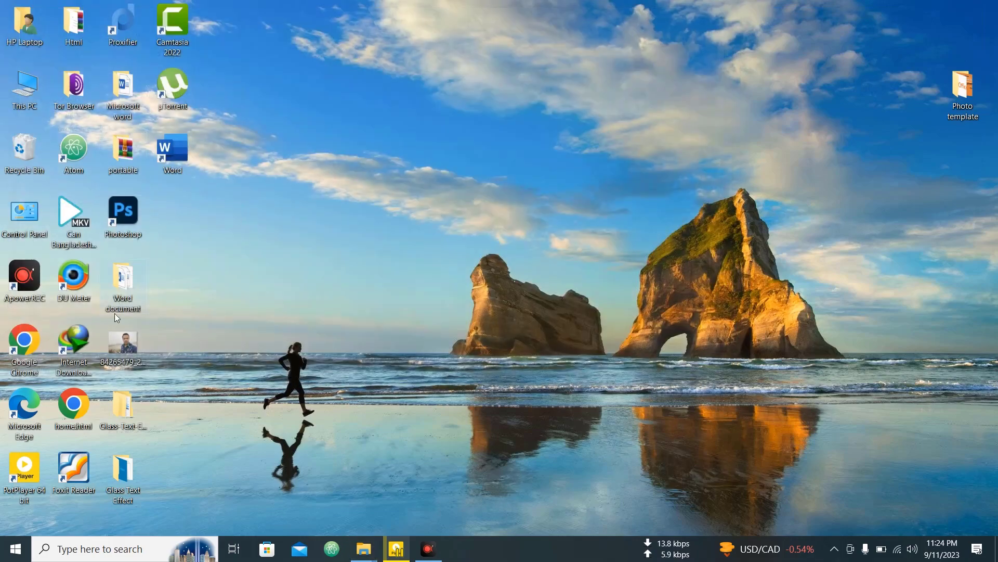
double_click(123, 288)
left_click(424, 288)
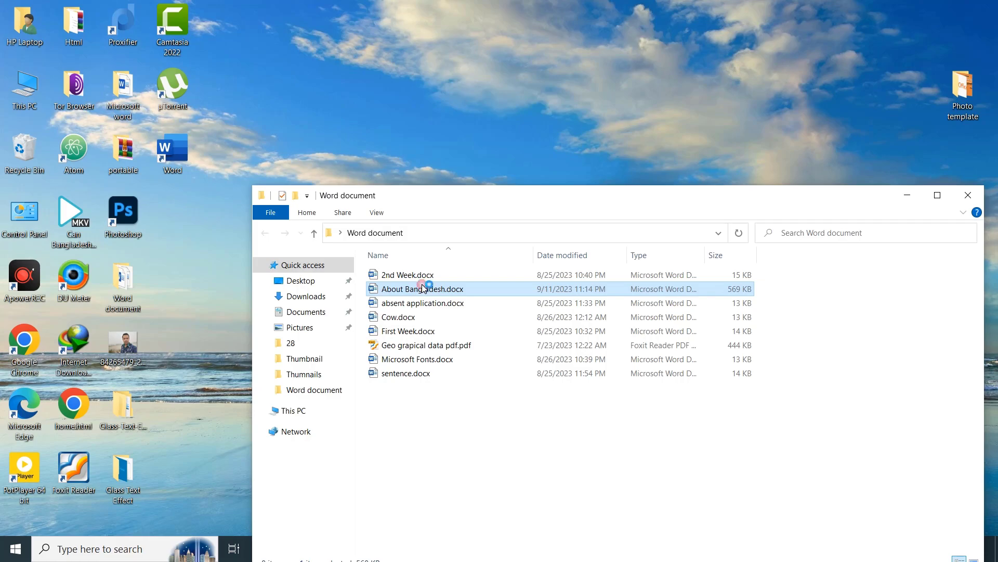
right_click(581, 66)
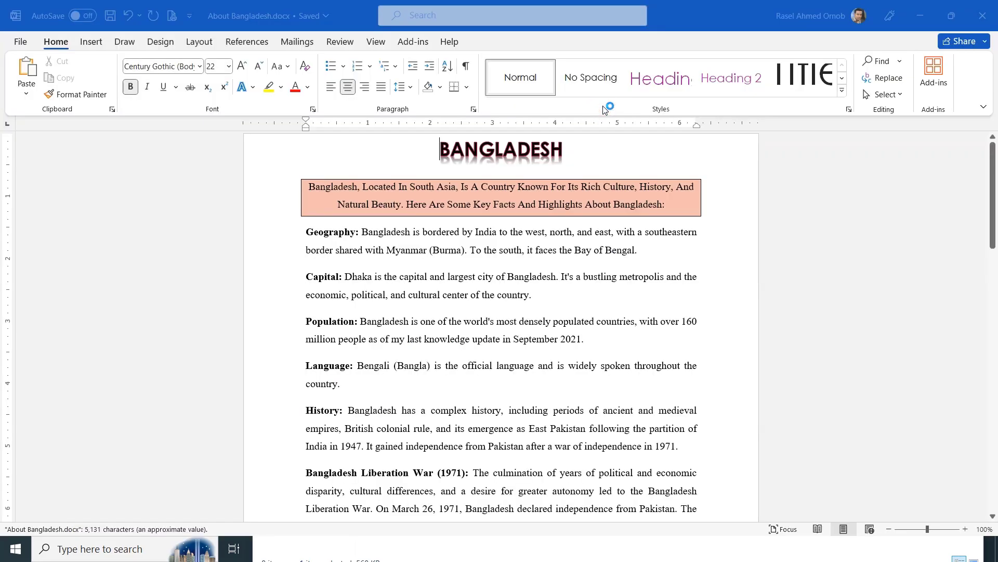
- Look through the Bangladesh document and try the style set with a small black title and black heading
scroll(475, 313, "down", 8)
scroll(474, 312, "up", 5)
scroll(474, 313, "up", 3)
left_click(161, 41)
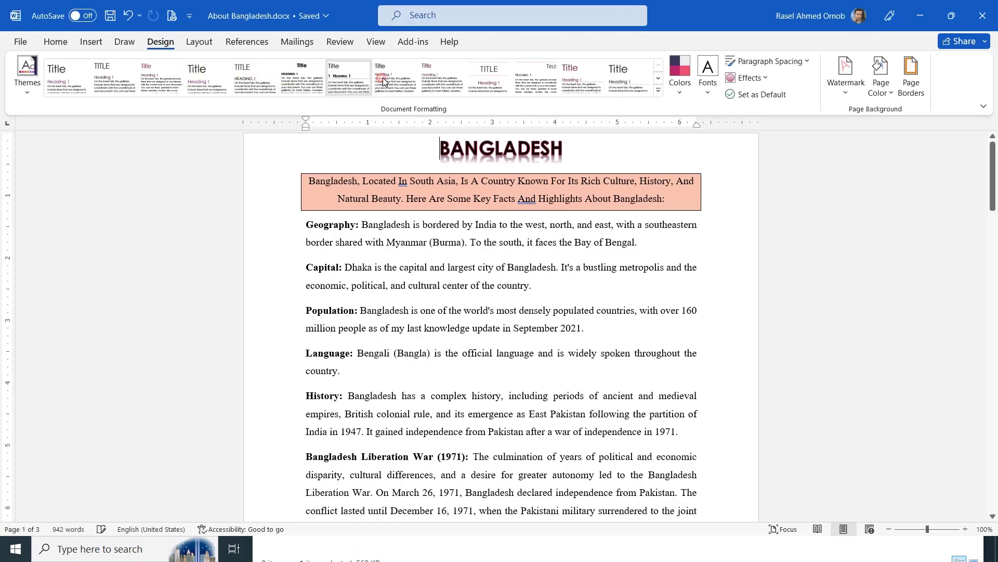
left_click(406, 88)
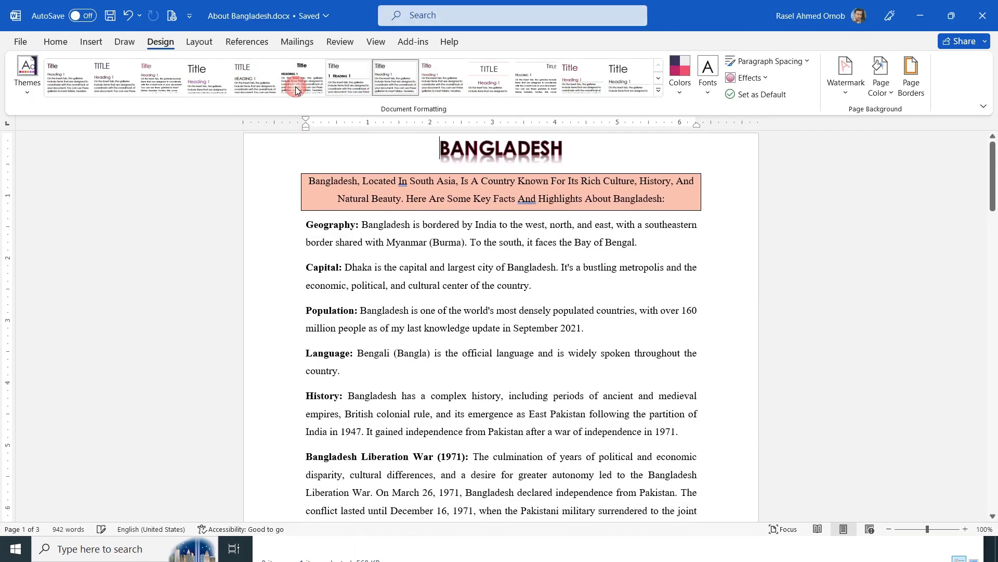
- Compare the style set with a magenta title and heading against the one with an all-capitals black title and magenta heading
left_click(112, 78)
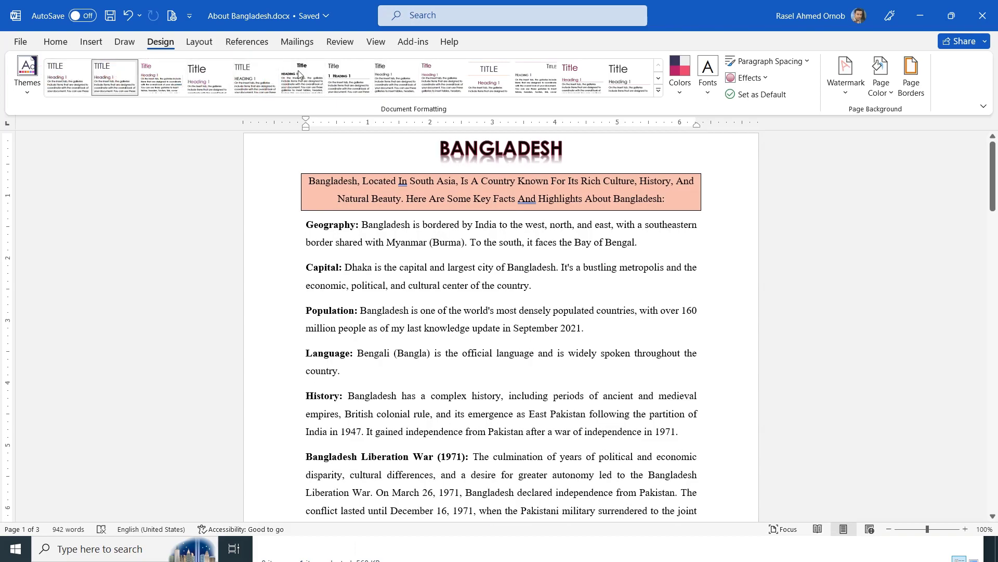
left_click(582, 78)
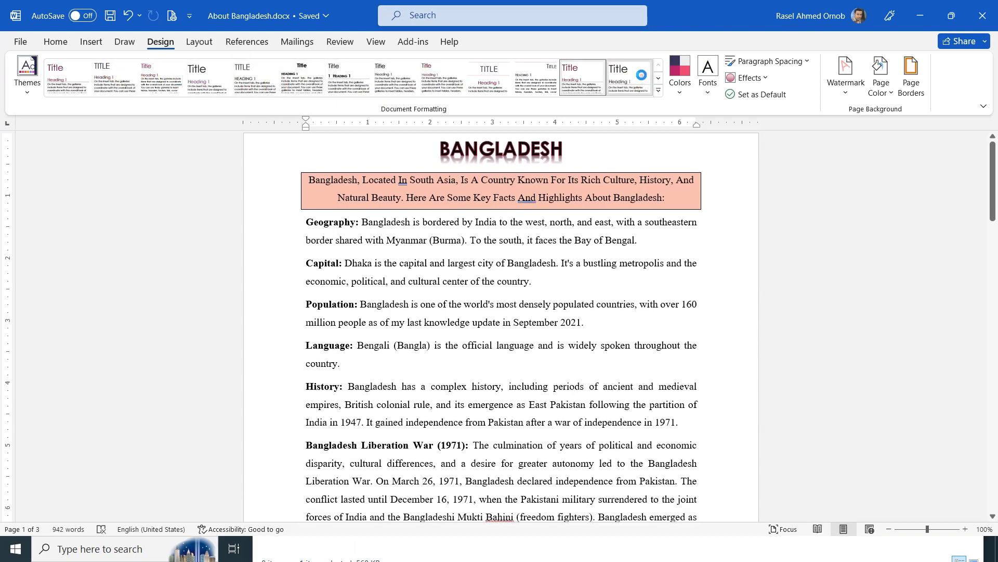
left_click(115, 78)
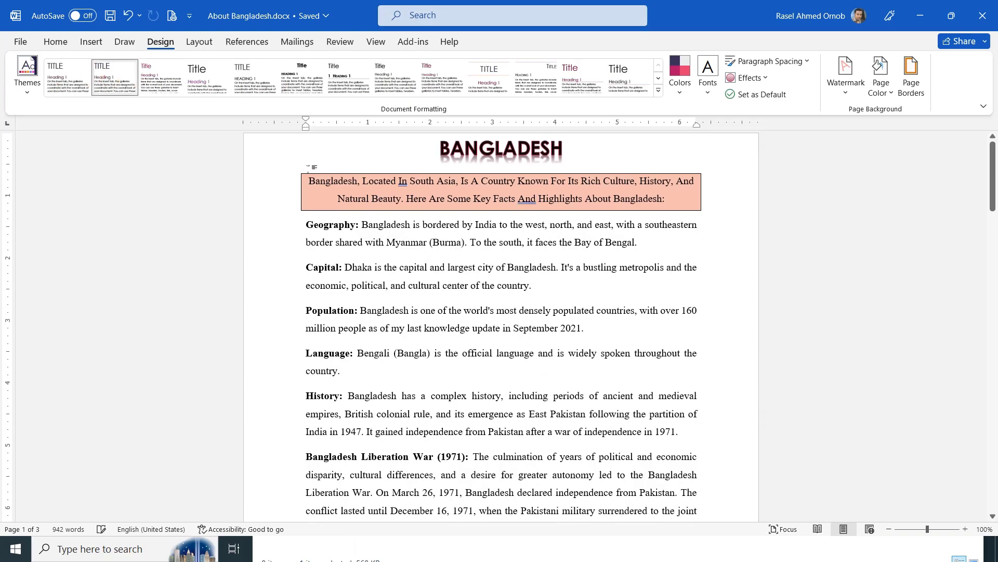
- Review the document's pages and apply the style set with a large black title and black heading
scroll(513, 251, "down", 3)
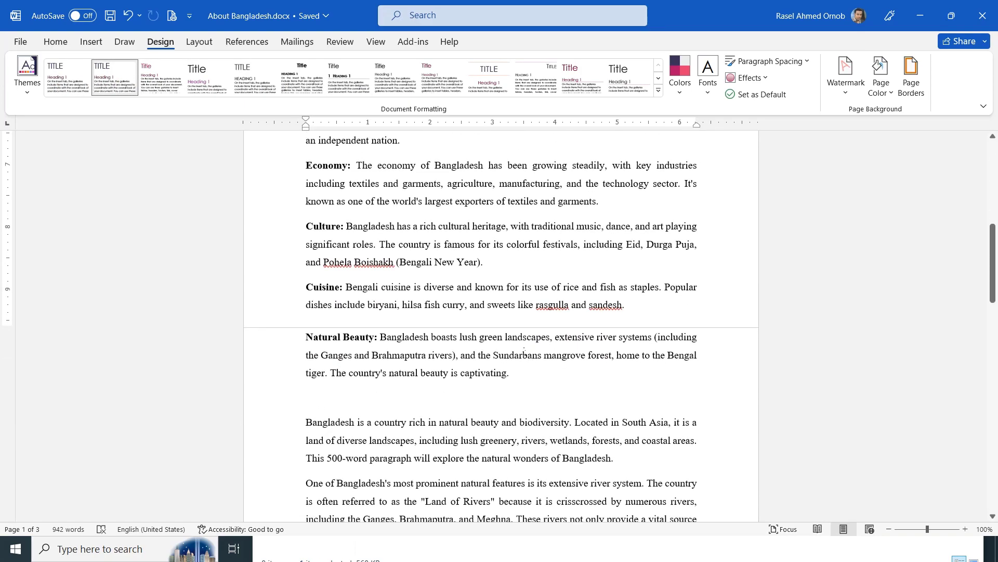
scroll(554, 300, "up", 8)
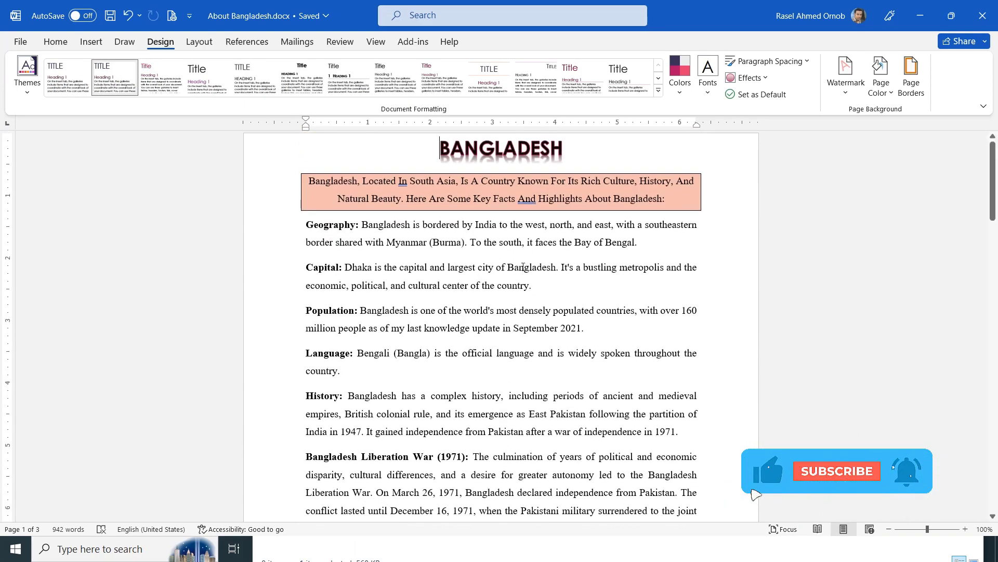
scroll(410, 361, "down", 4)
scroll(410, 361, "up", 4)
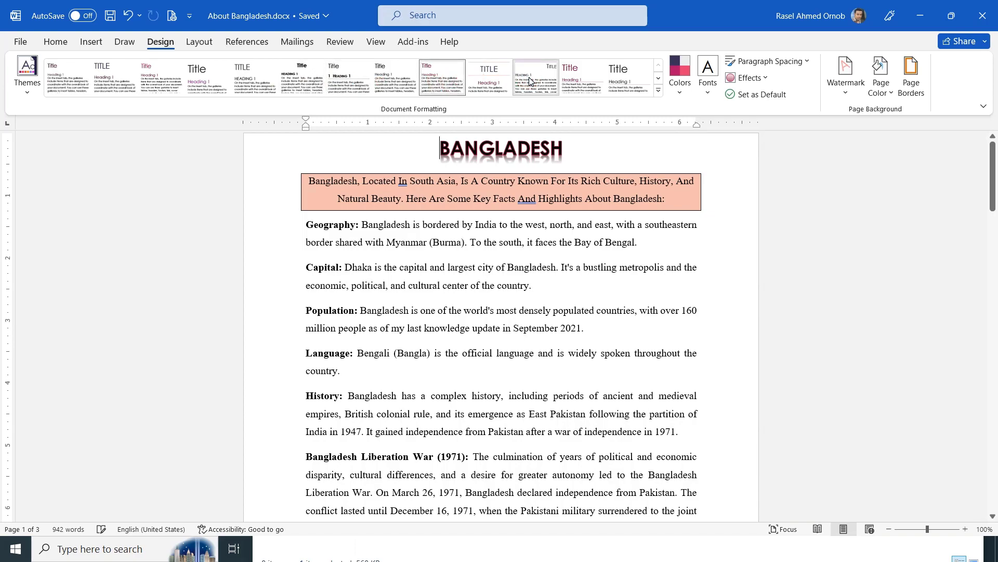
left_click(629, 77)
left_click(473, 178)
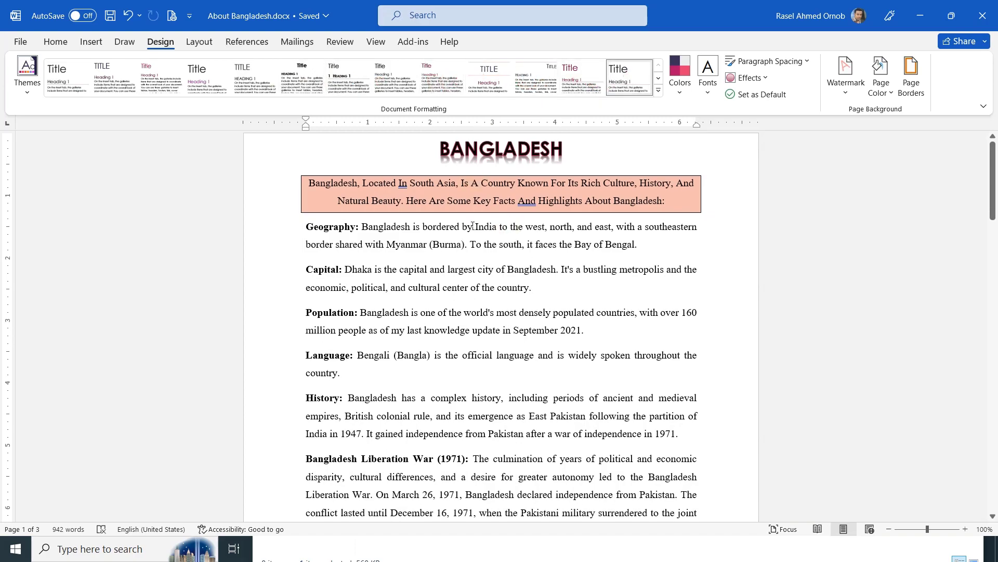